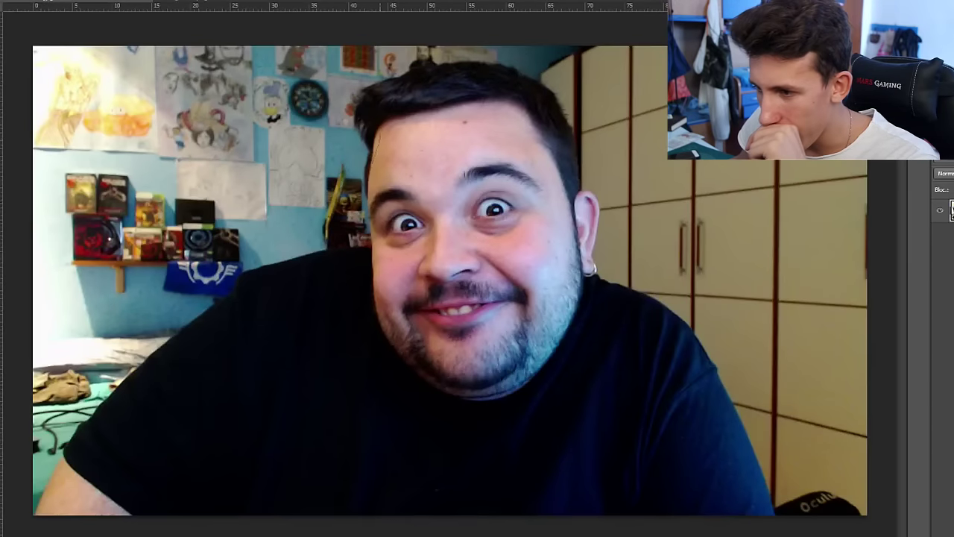
Step: Copy the selected part of the man's photo onto a new layer with Ctrl+J
key(ctrl+j)
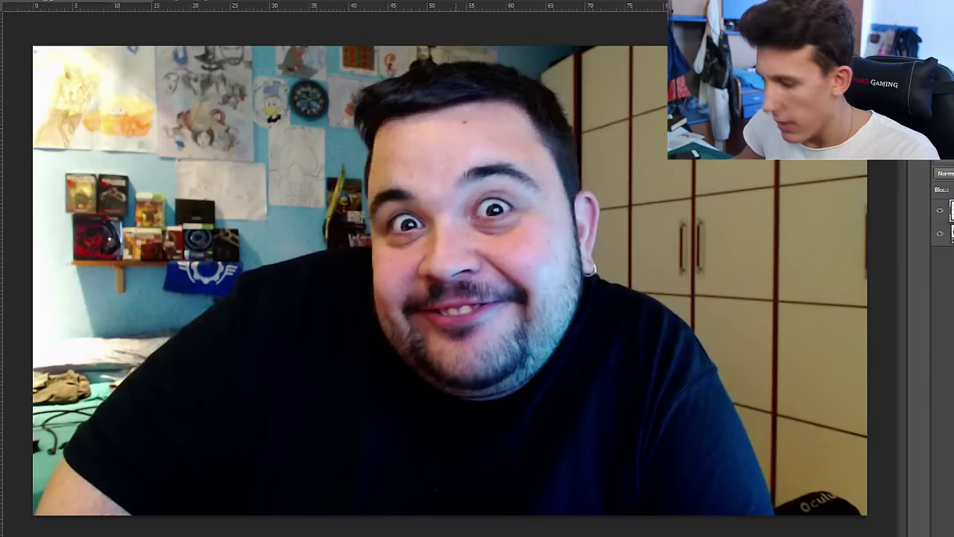
Step: Stretch, widen and skew the forehead copy up over the hair, then commit the transform
drag(454, 104, 454, 66)
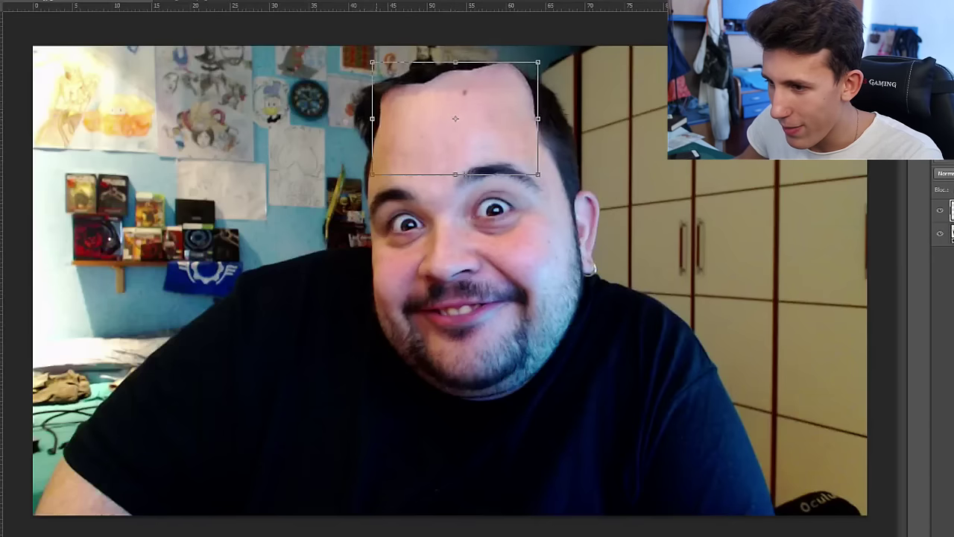
drag(371, 118, 364, 118)
drag(361, 175, 367, 173)
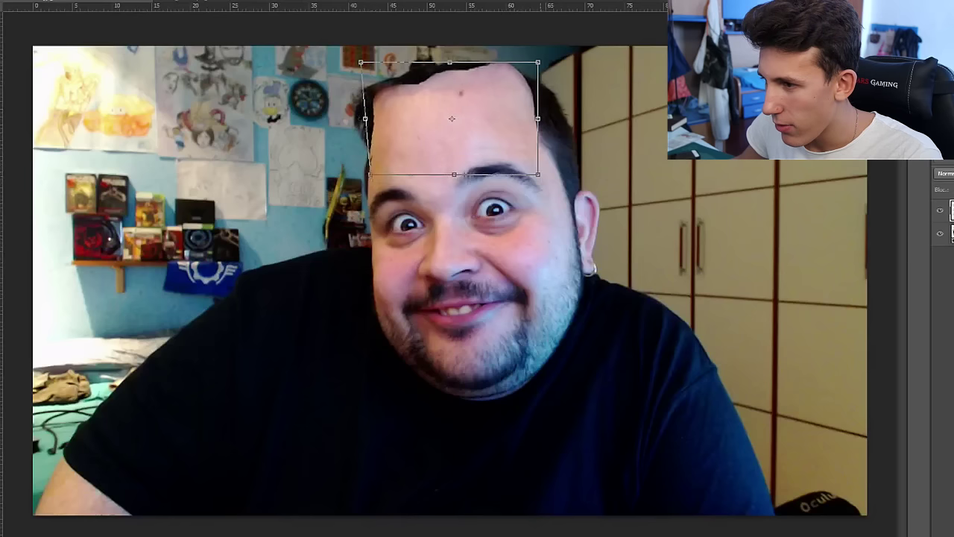
drag(537, 62, 559, 51)
drag(558, 176, 545, 188)
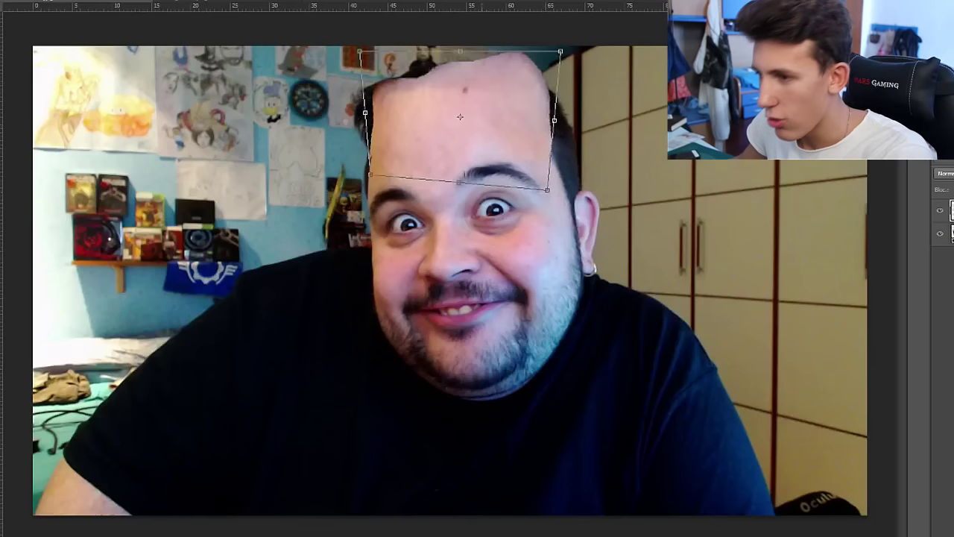
key(Return)
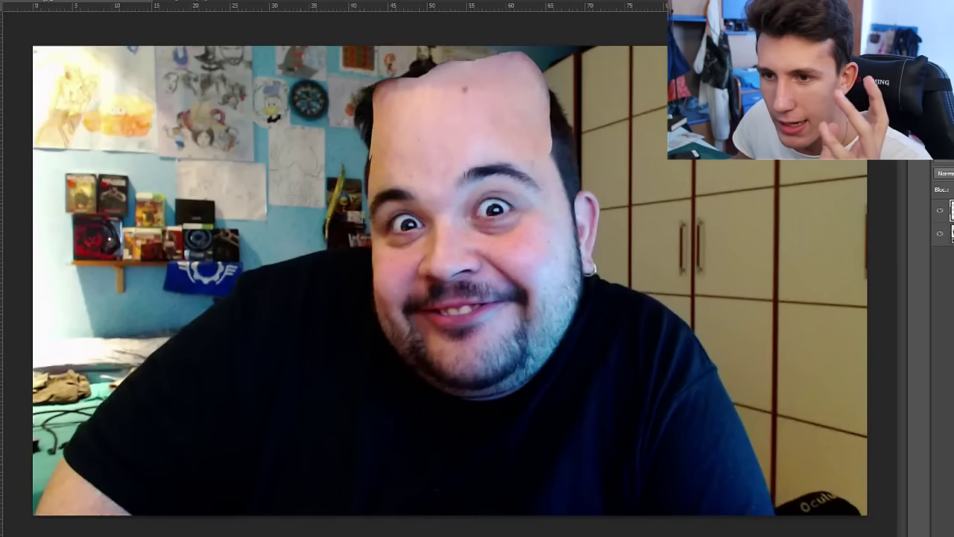
key(Return)
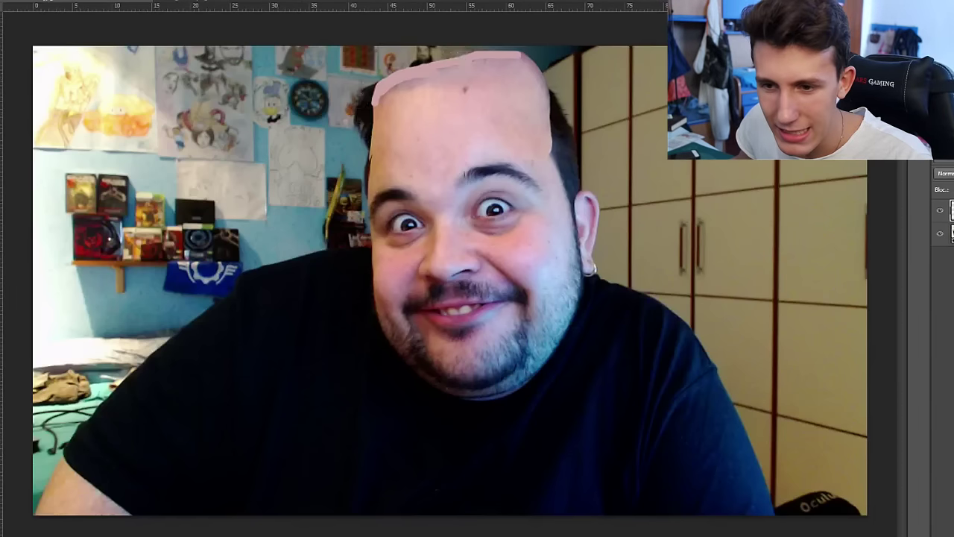
Step: Open the brush size options for the skin-tone brush, then dismiss them
click(11, 2)
key(Escape)
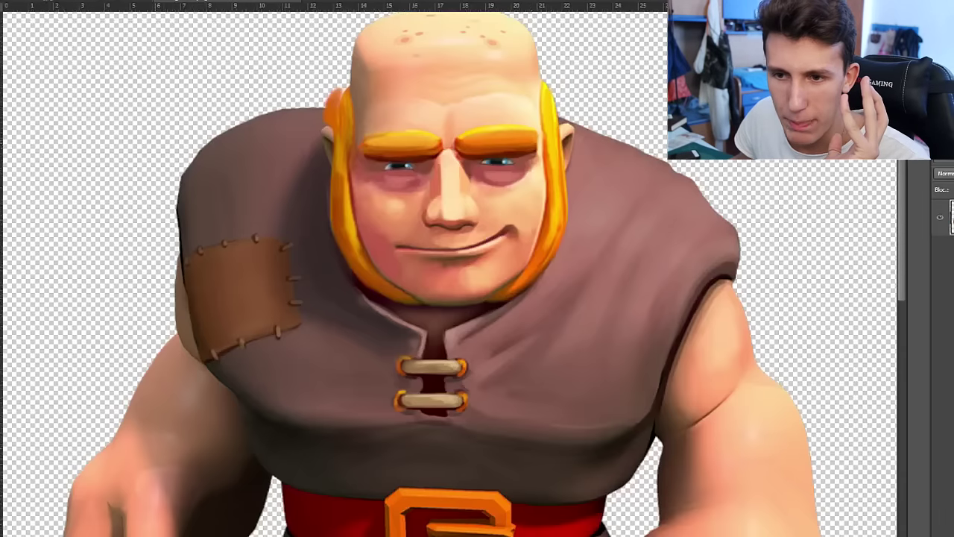
Step: Lasso the Giant's orange sideburn and enlarge the pasted copy over the man's face
right_click(2, 42)
click(1, 43)
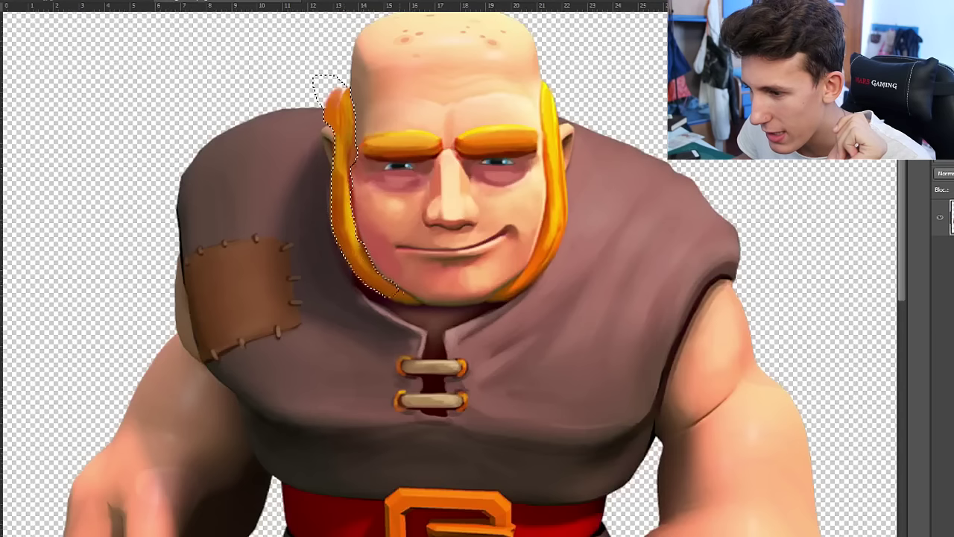
drag(417, 302, 421, 304)
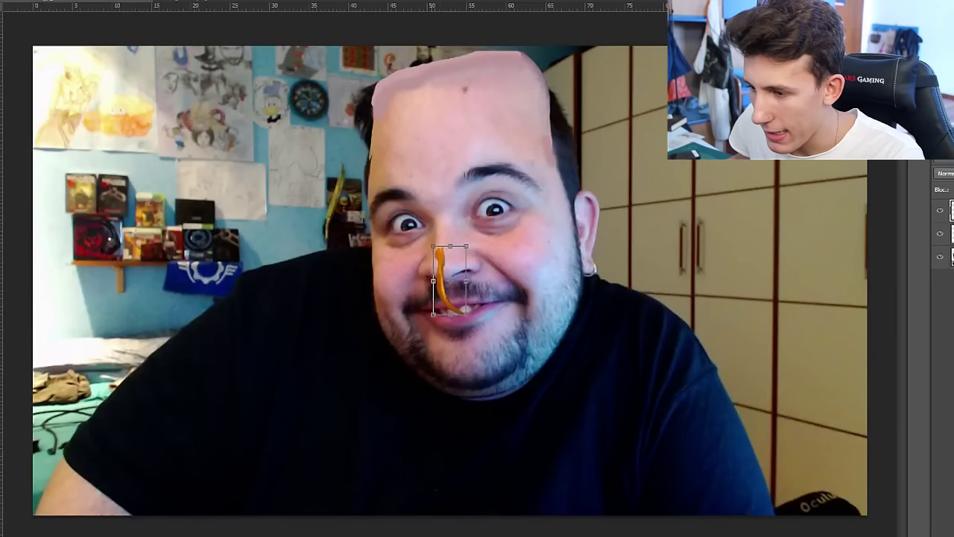
drag(432, 244, 372, 95)
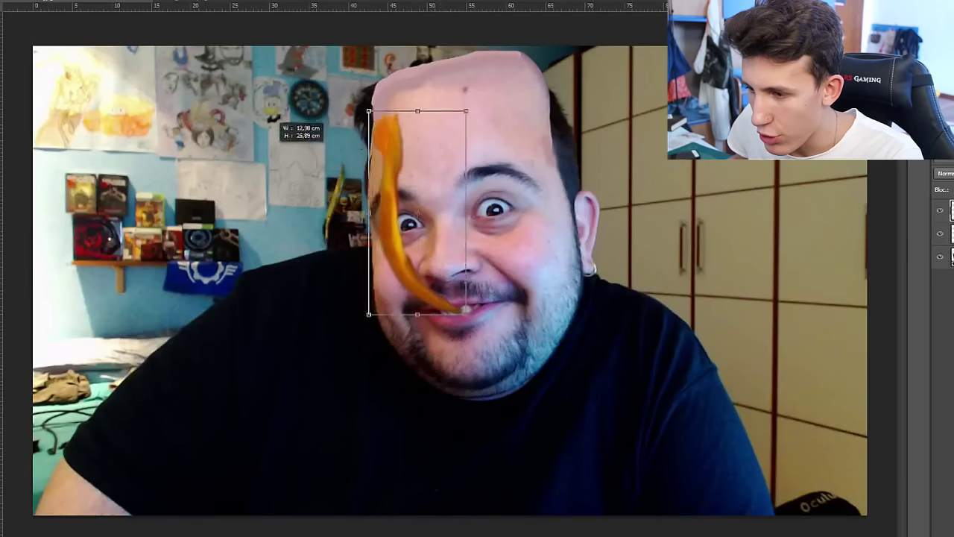
Step: Move the sideburn onto the right cheek and flip it horizontally
drag(418, 201, 554, 243)
key(Return)
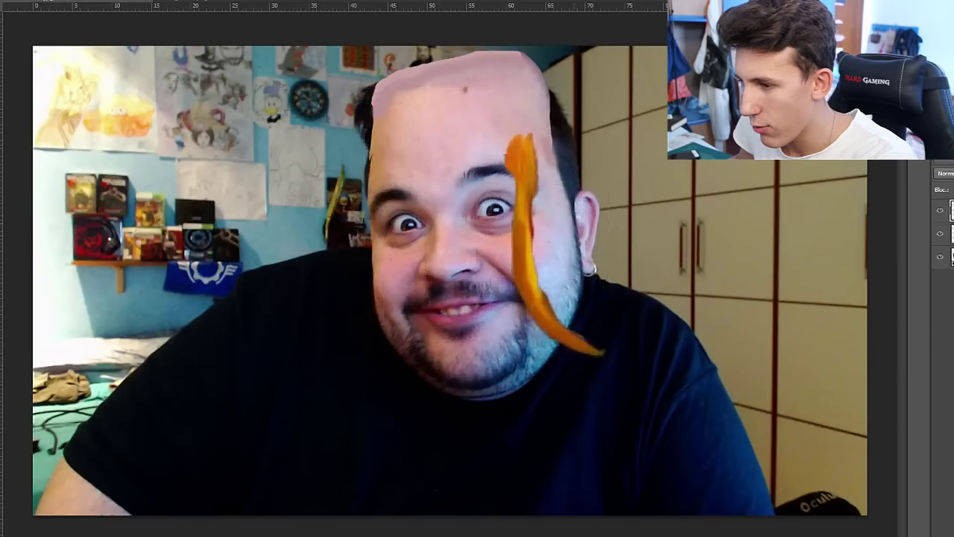
click(30, 0)
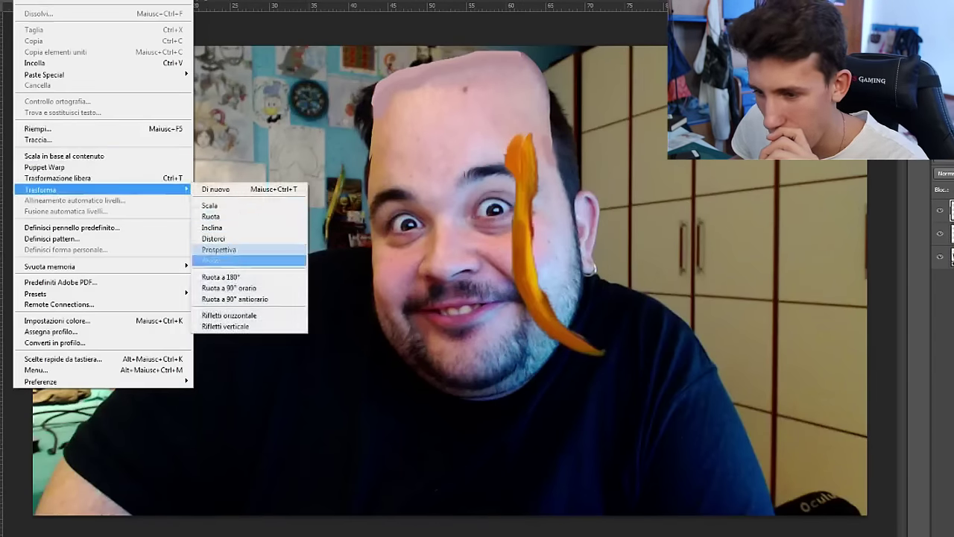
click(238, 315)
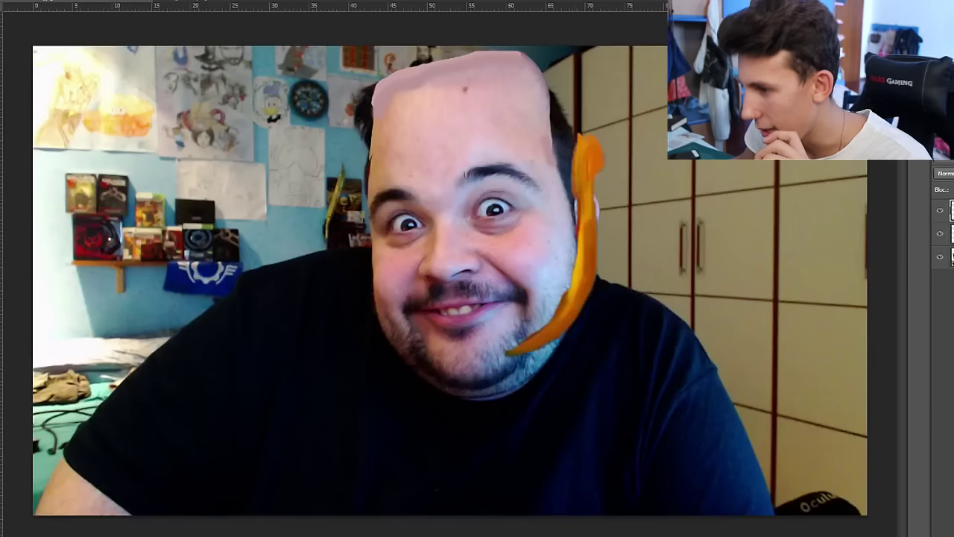
drag(581, 157, 555, 115)
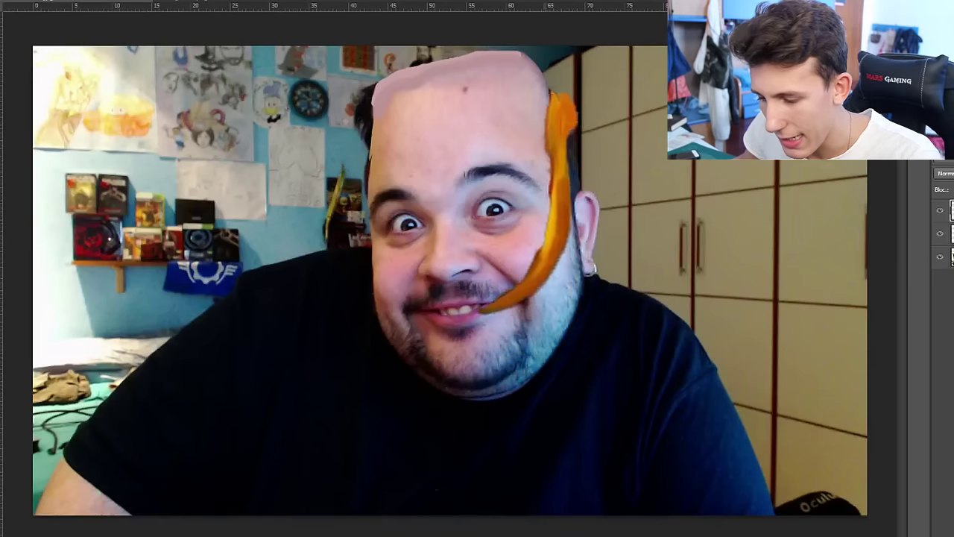
Step: Enlarge and rotate the sideburn along the jawline, then apply a Hue/Saturation tweak
key(ctrl+t)
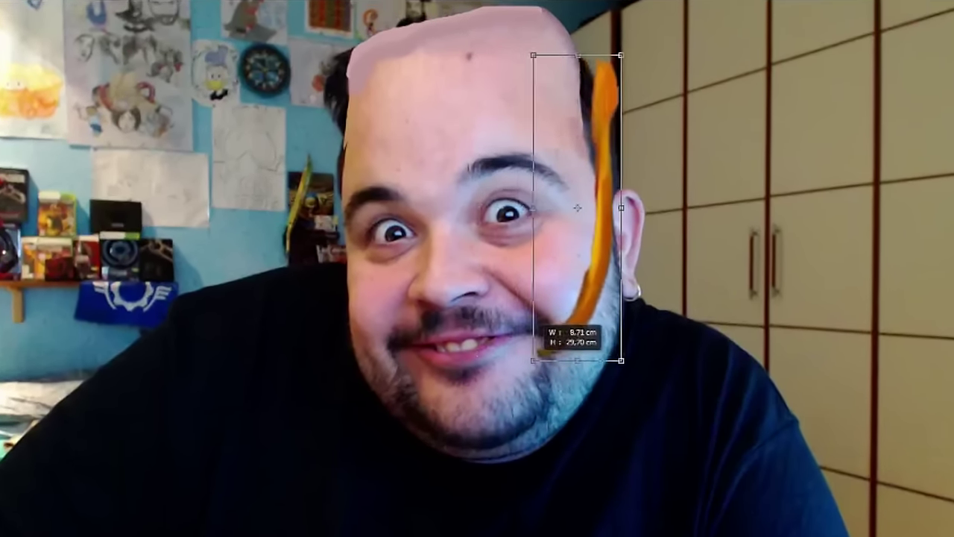
drag(608, 341, 640, 373)
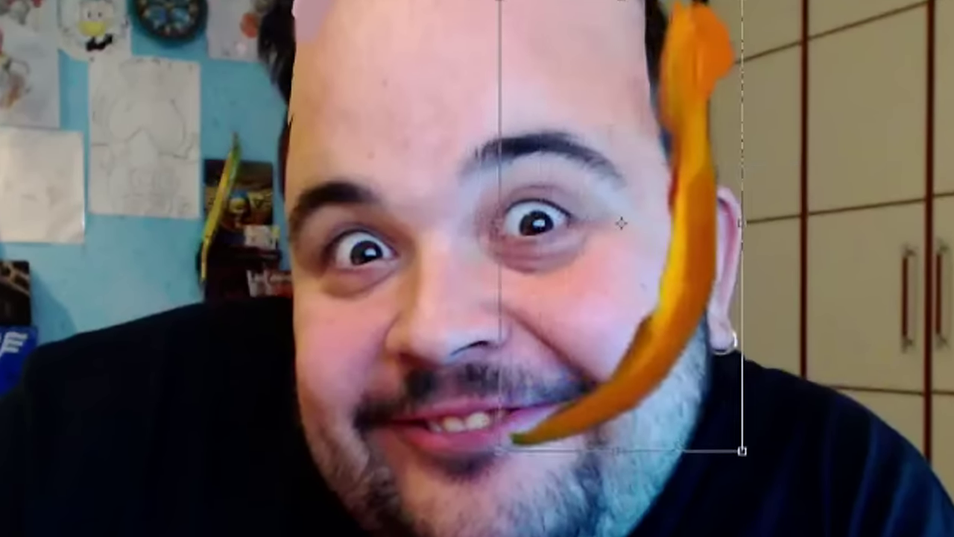
drag(689, 421, 715, 455)
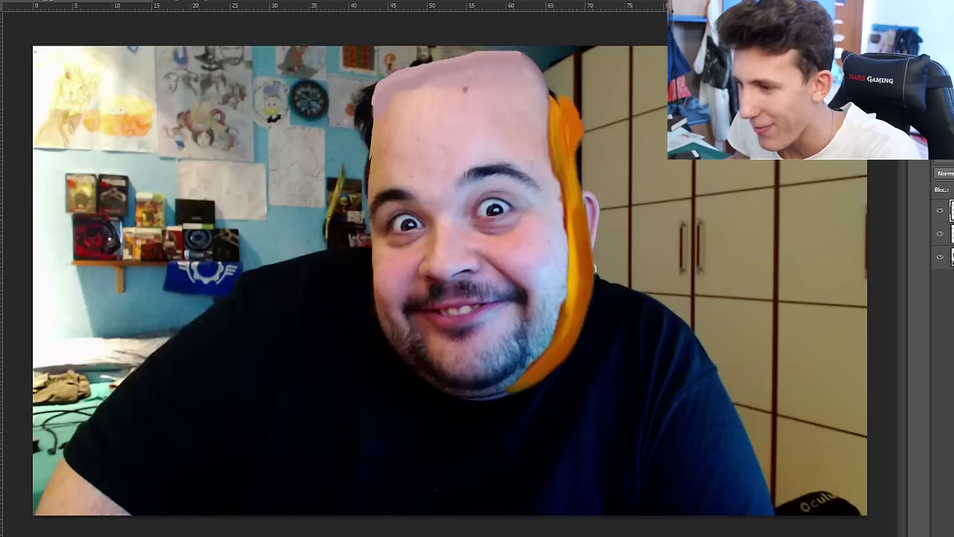
key(ctrl+u)
key(Escape)
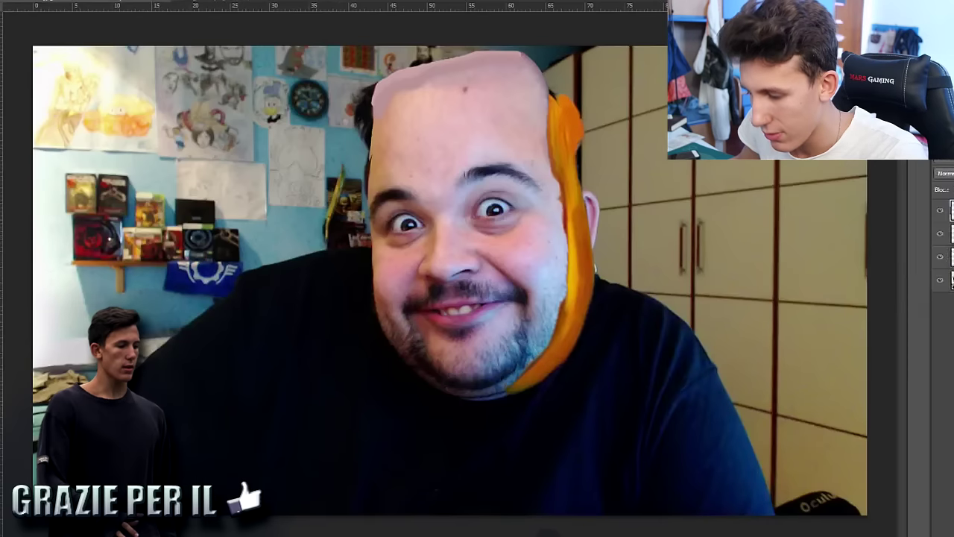
Step: Place a flipped copy of the sideburn on the left cheek, rotate it, and tuck it behind the forehead
drag(573, 224, 362, 224)
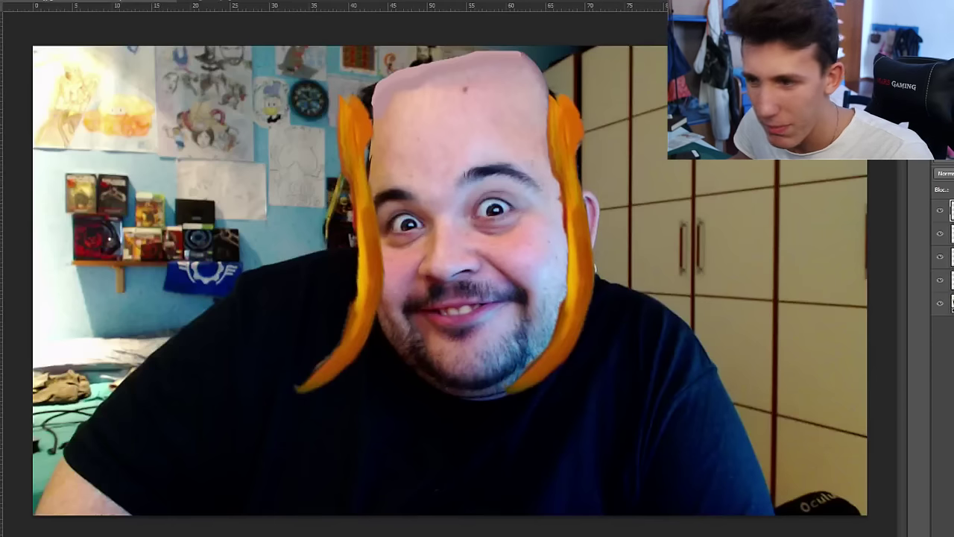
click(246, 314)
mouse_move(319, 246)
mouse_down()
mouse_move(356, 247)
mouse_move(350, 231)
mouse_up()
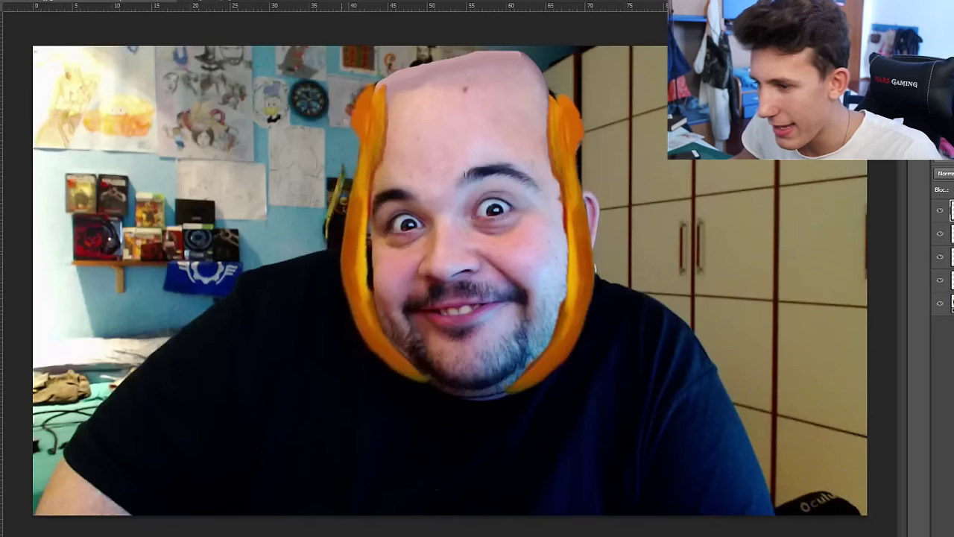
key(ctrl+t)
mouse_move(447, 74)
mouse_down()
mouse_move(402, 170)
mouse_move(407, 153)
mouse_up()
key(Return)
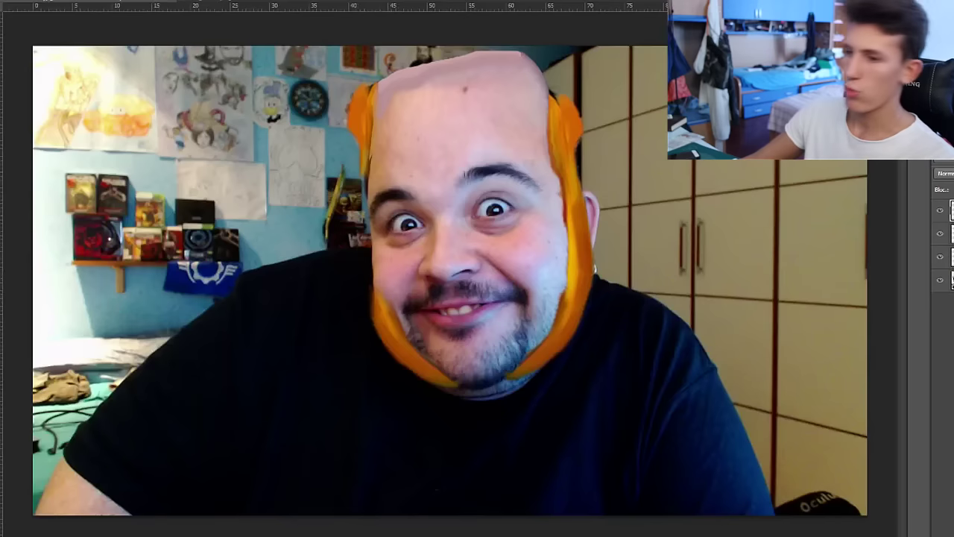
key(Delete)
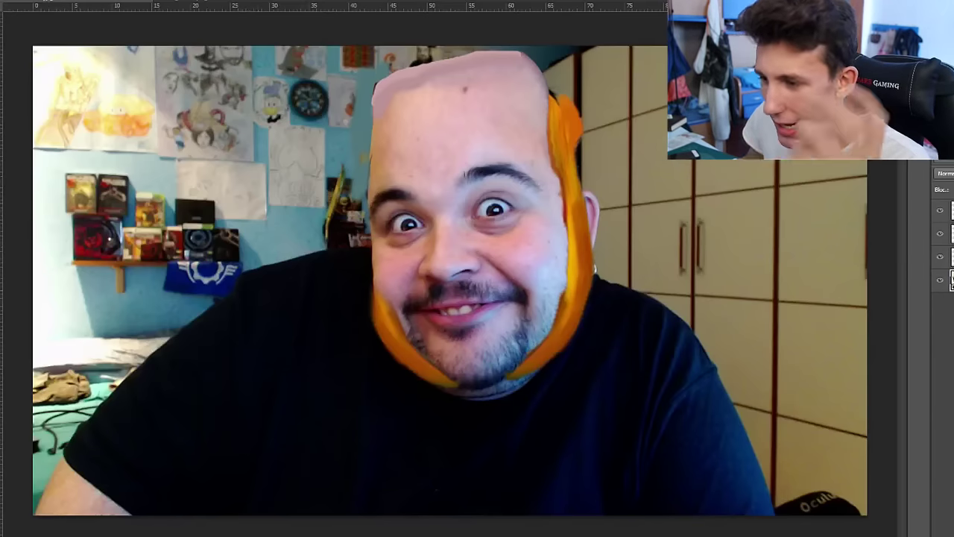
Step: Use Liquify to push the mouth corners outward and upward into a wide grin
click(198, 0)
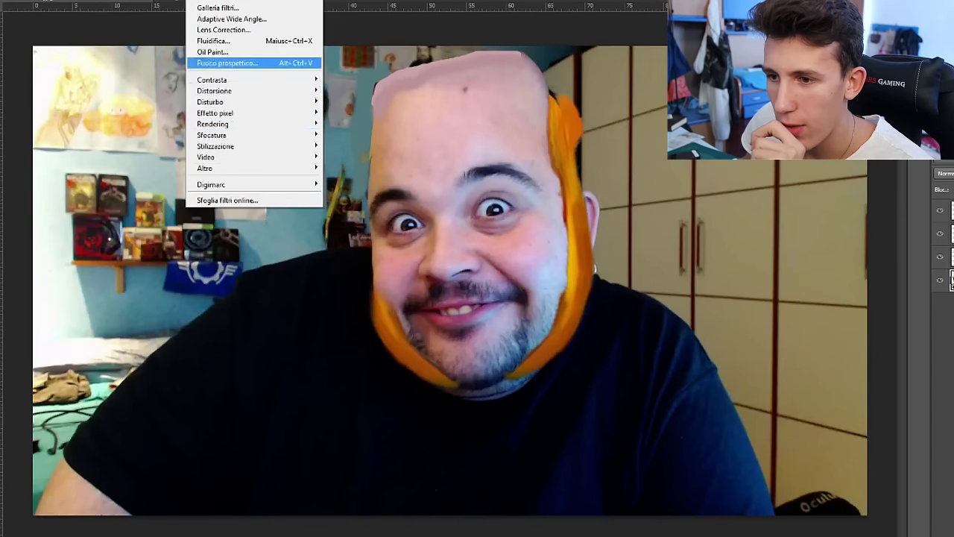
click(216, 41)
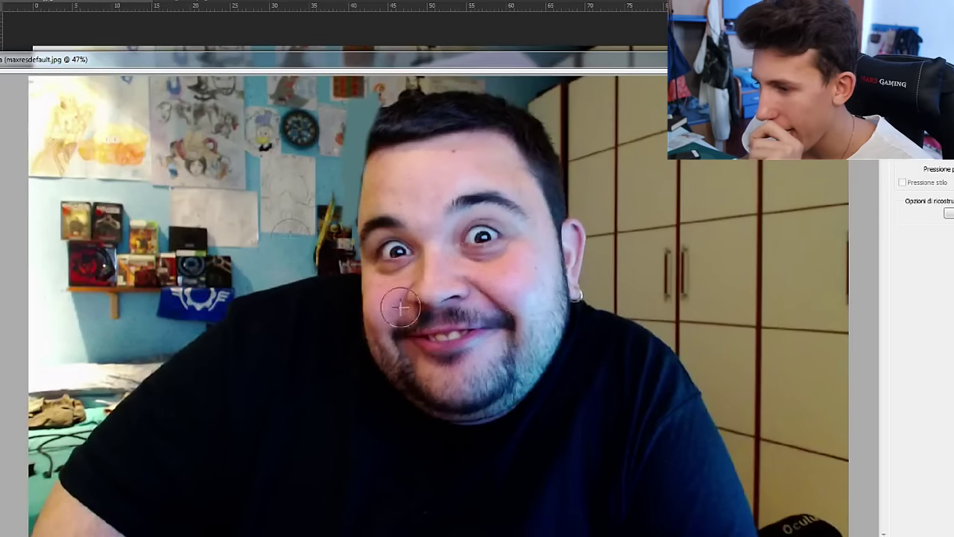
drag(466, 328, 533, 307)
drag(432, 331, 389, 332)
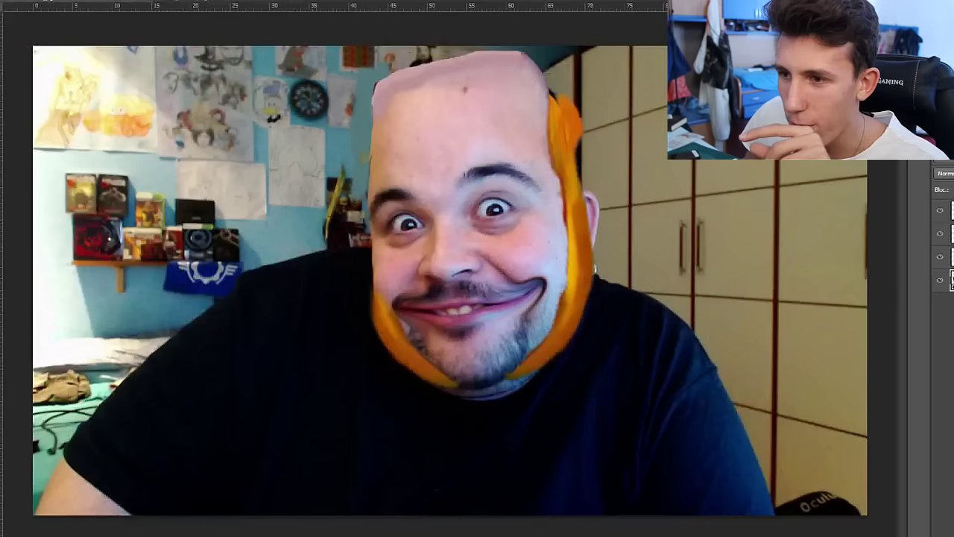
click(198, 1)
click(216, 41)
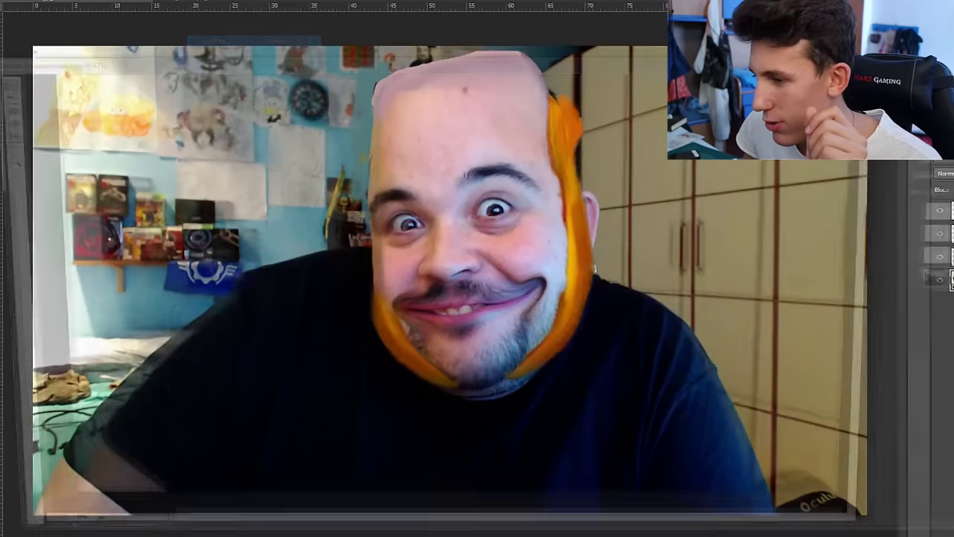
Step: Curl the grin tip upward and place the orange eyebrow above the left eye
drag(525, 306, 528, 290)
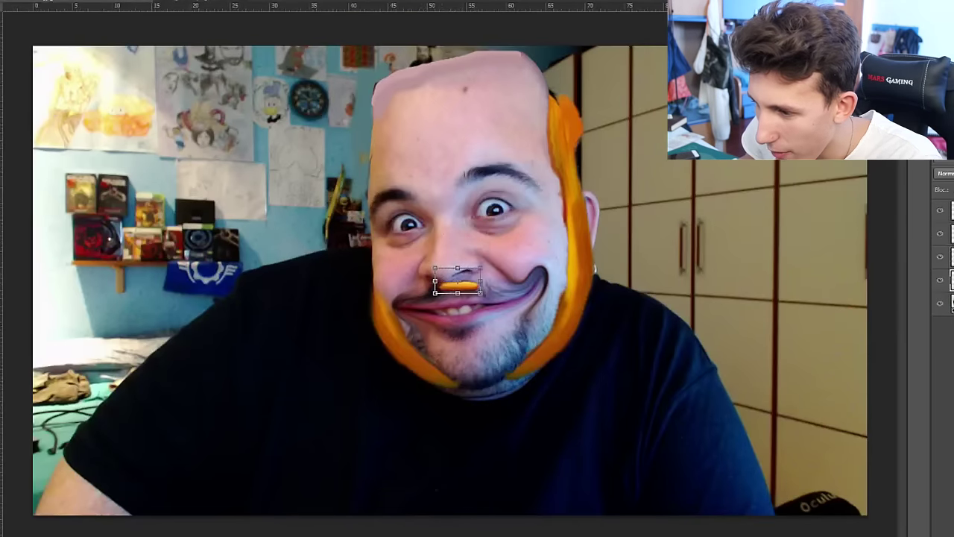
mouse_move(450, 286)
mouse_down()
mouse_move(383, 195)
mouse_move(429, 180)
mouse_move(422, 170)
mouse_up()
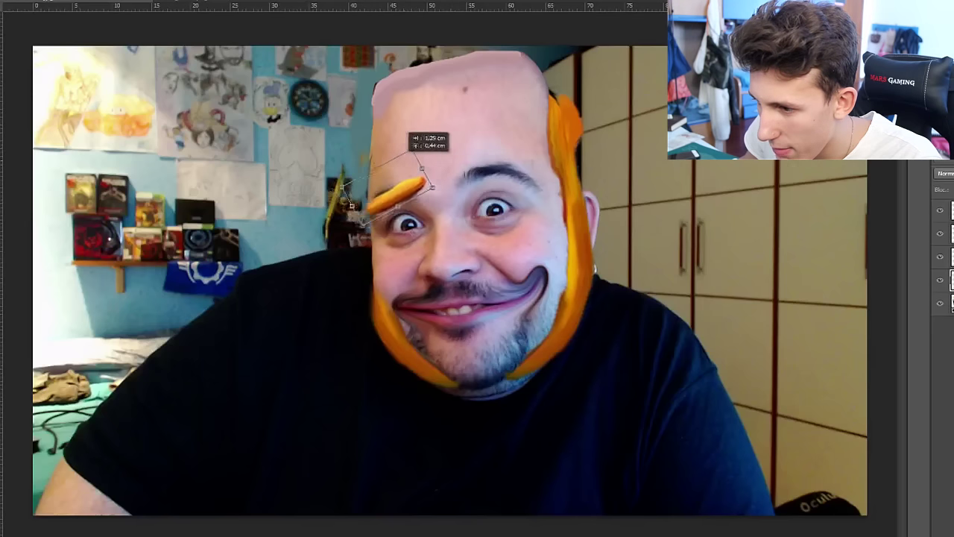
drag(422, 169, 424, 187)
key(Return)
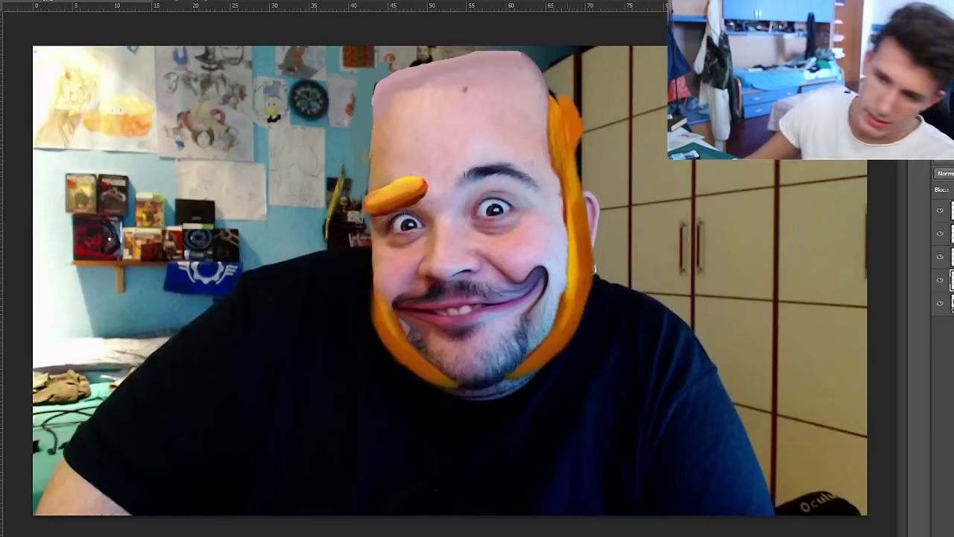
Step: Duplicate the eyebrow over the right eye, rotating, heightening and arching it
key(ctrl+j)
key(ctrl+t)
drag(365, 195, 544, 177)
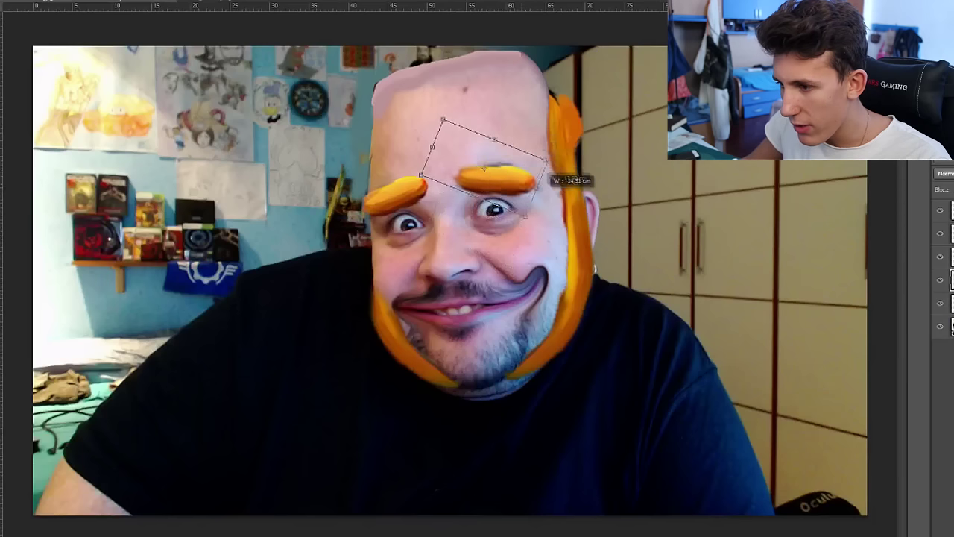
drag(492, 140, 522, 113)
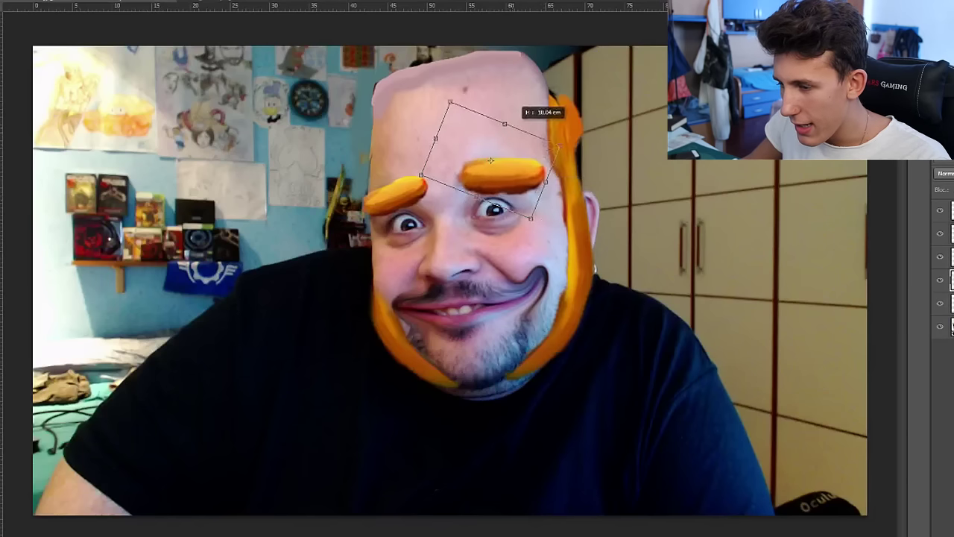
drag(490, 160, 484, 159)
drag(409, 174, 382, 181)
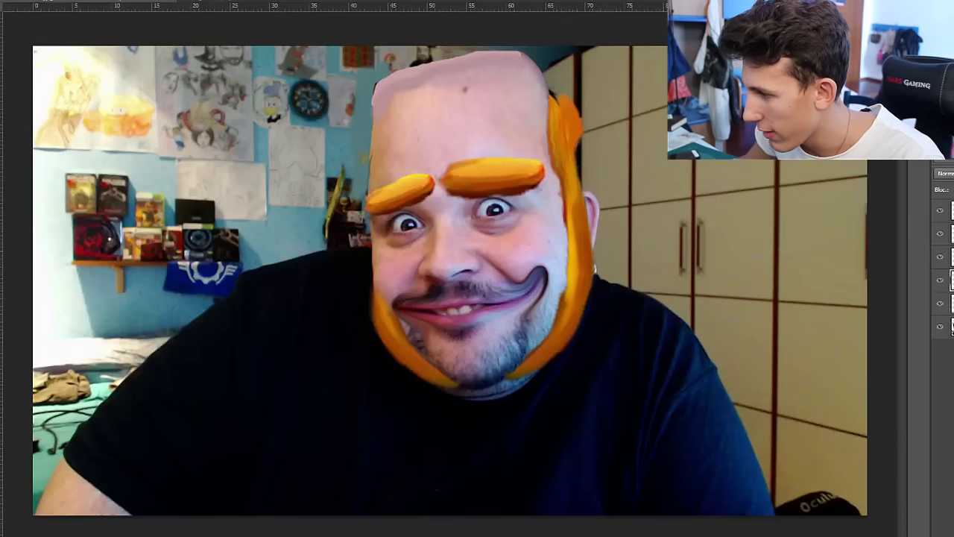
drag(492, 150, 494, 154)
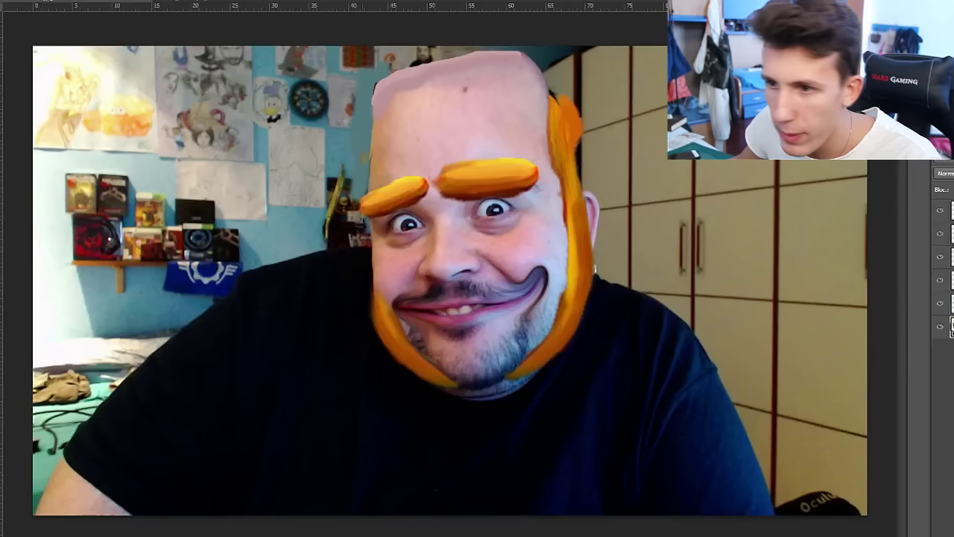
Step: Use Liquify to push both orange eyebrows slightly lower over the eyes
click(198, 2)
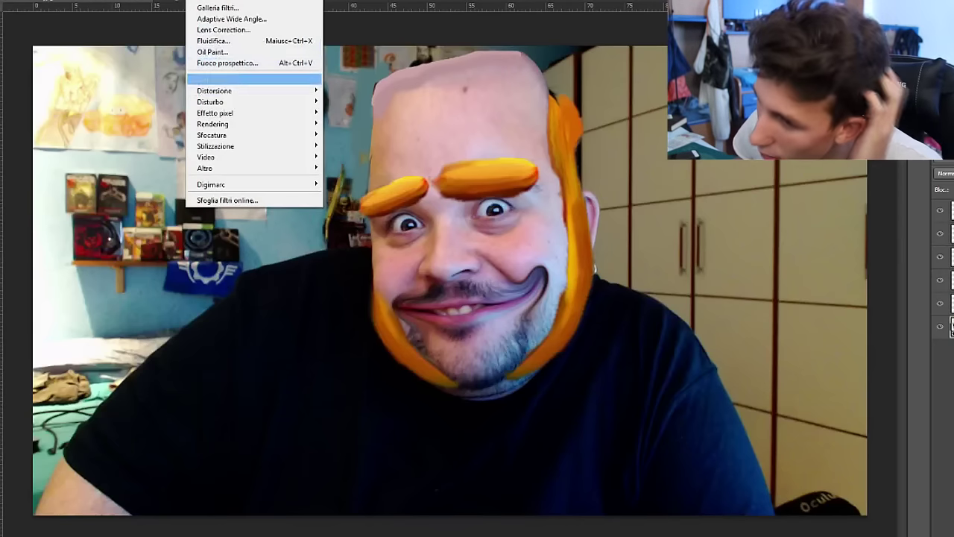
click(212, 40)
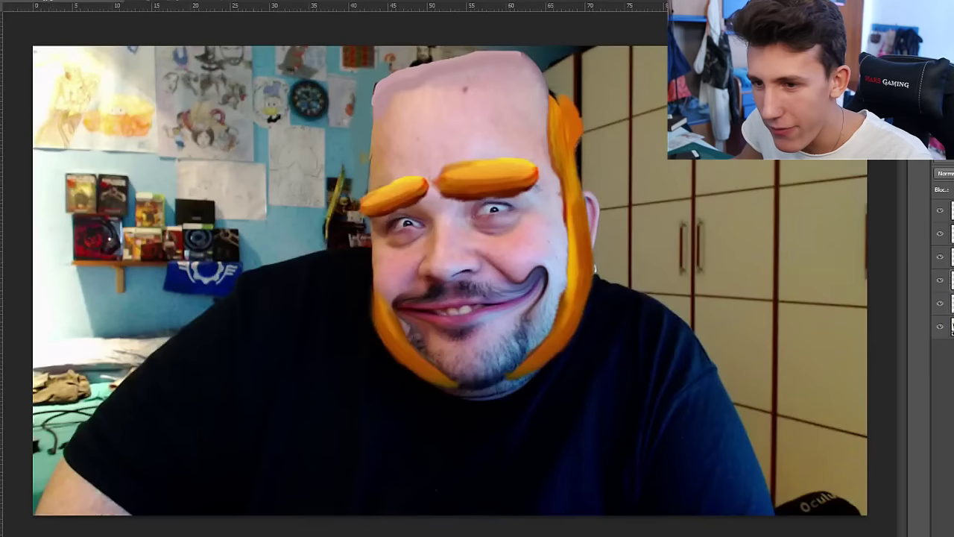
drag(462, 167, 462, 172)
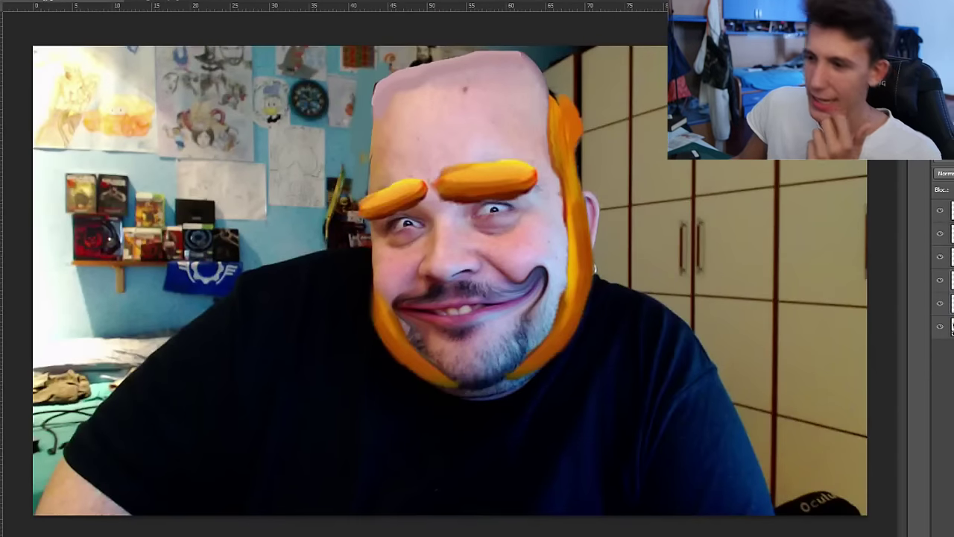
scroll(406, 219, up, 2)
scroll(406, 220, up, 5)
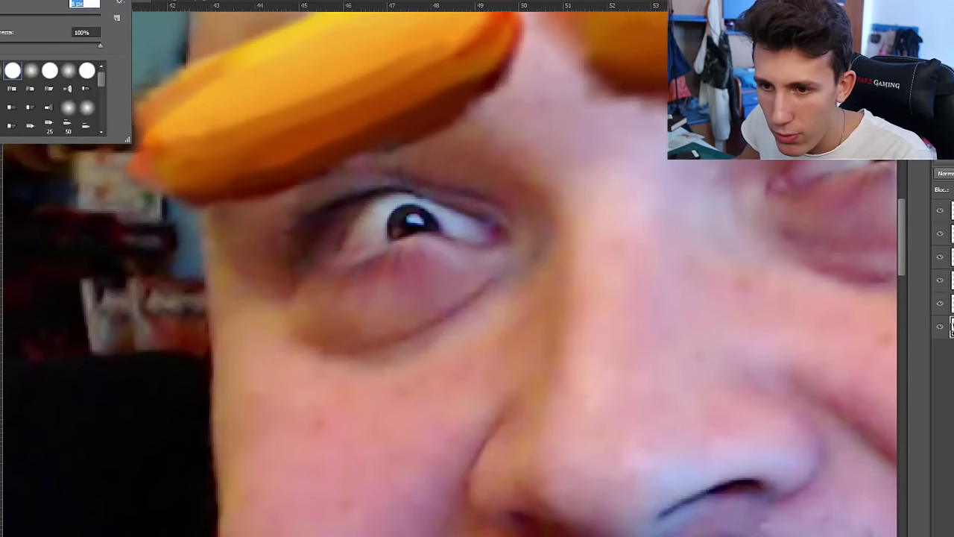
Step: Paint both irises teal-blue and zoom out to fit the whole image
key(Escape)
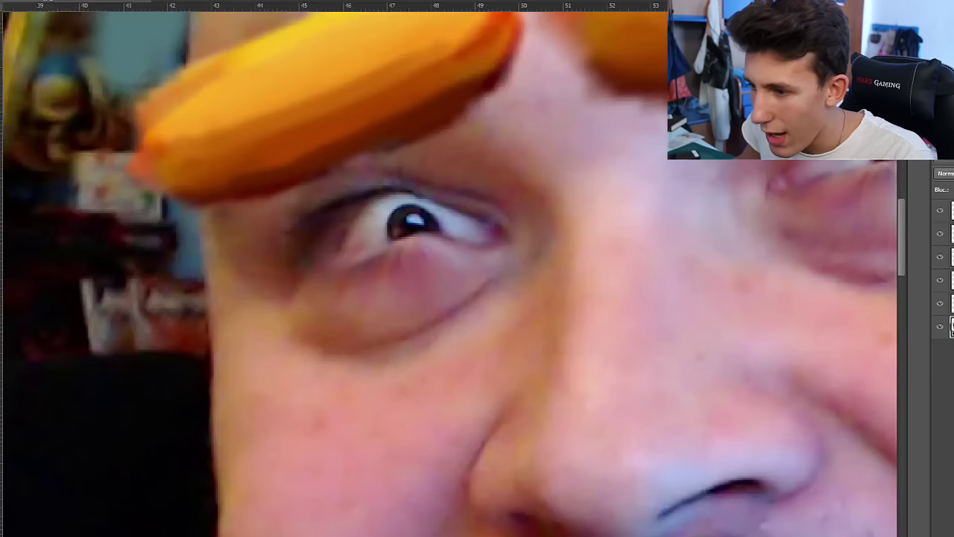
key(ctrl+z)
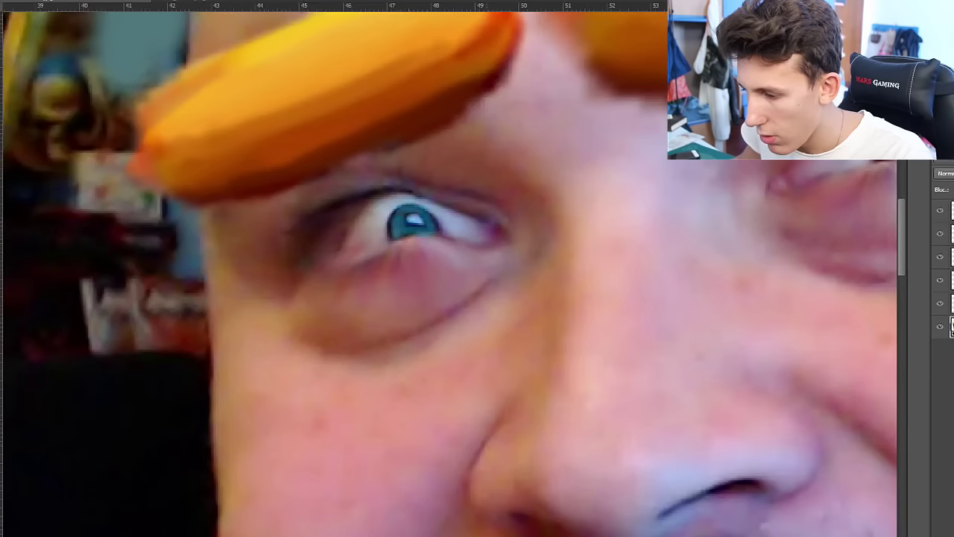
scroll(447, 298, right, 5)
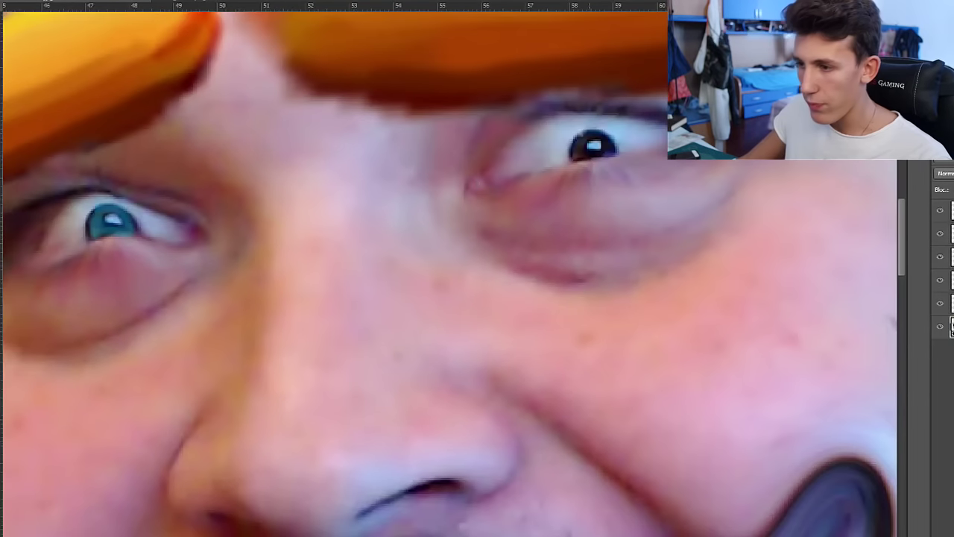
drag(575, 143, 605, 142)
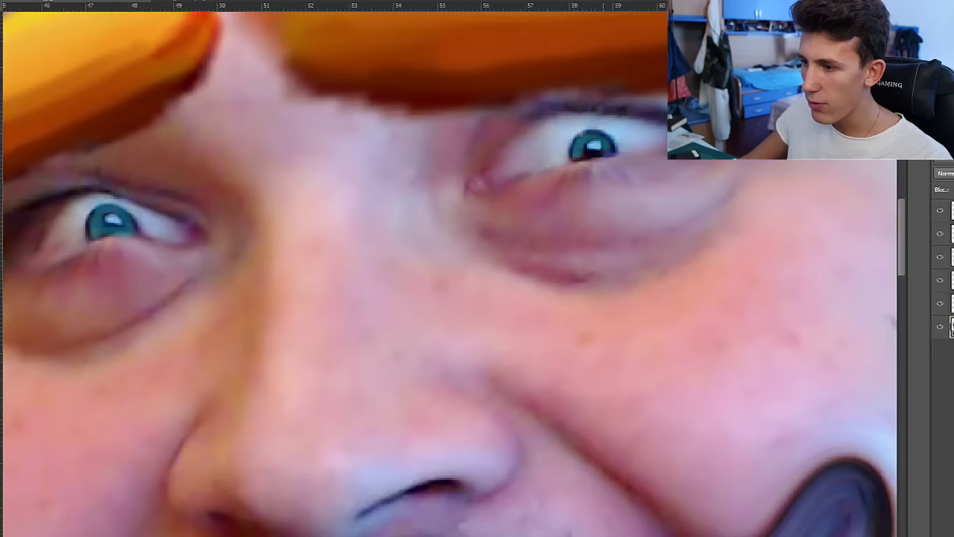
key(ctrl+0)
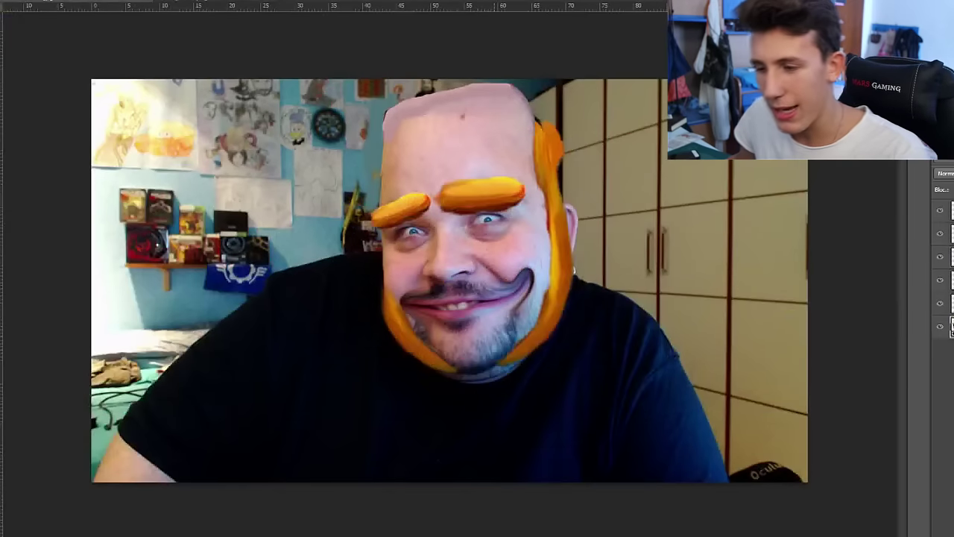
scroll(462, 291, up, 3)
Step: Switch to the Spot Healing Brush and dab it on the chin stubble
scroll(462, 291, up, 2)
scroll(462, 290, down, 2)
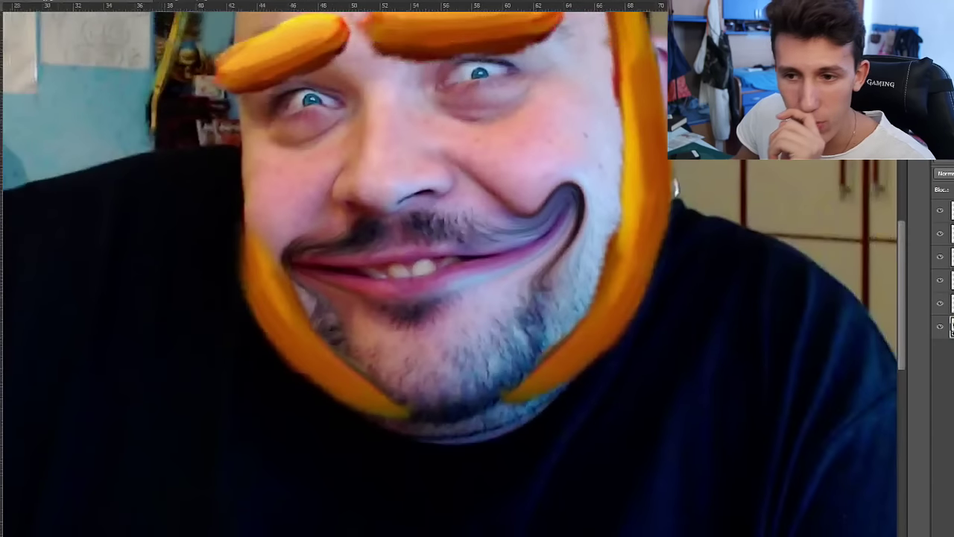
right_click(3, 59)
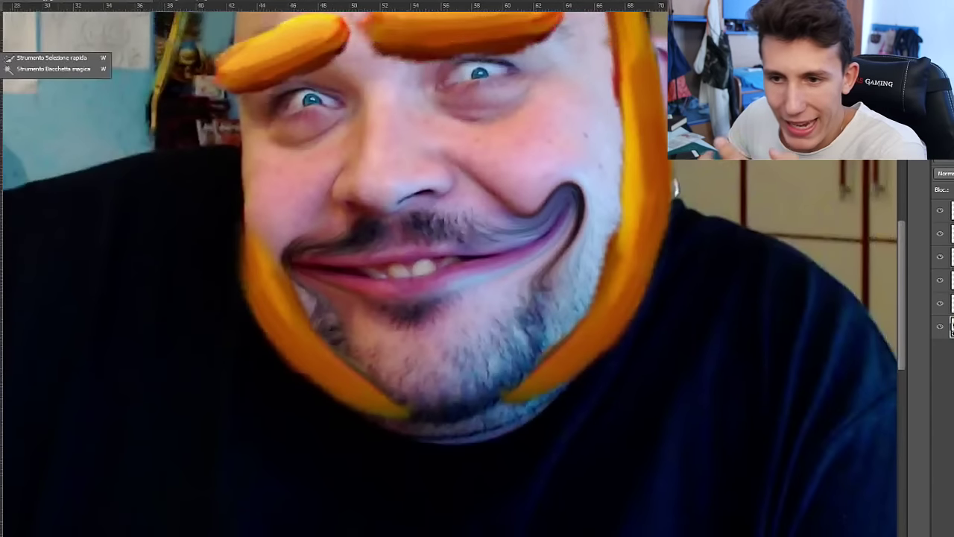
right_click(3, 106)
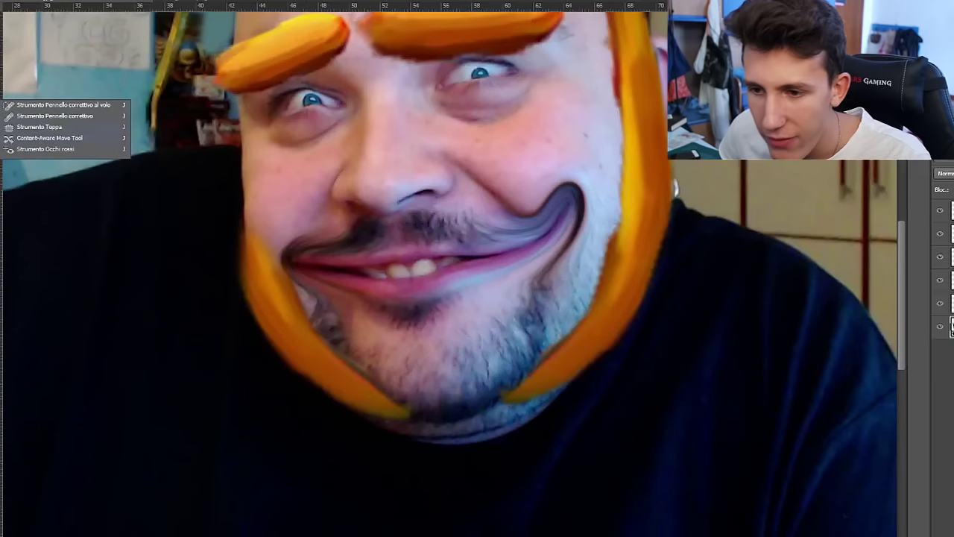
key(Escape)
click(515, 309)
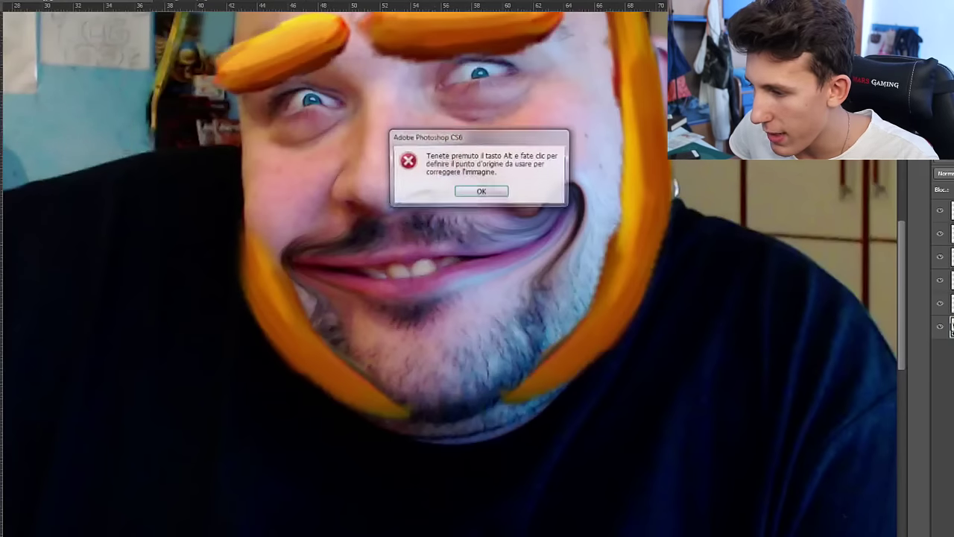
click(481, 189)
Step: Blend skin tone over the chin beard, undoing the unwanted pink strokes
drag(525, 317, 501, 287)
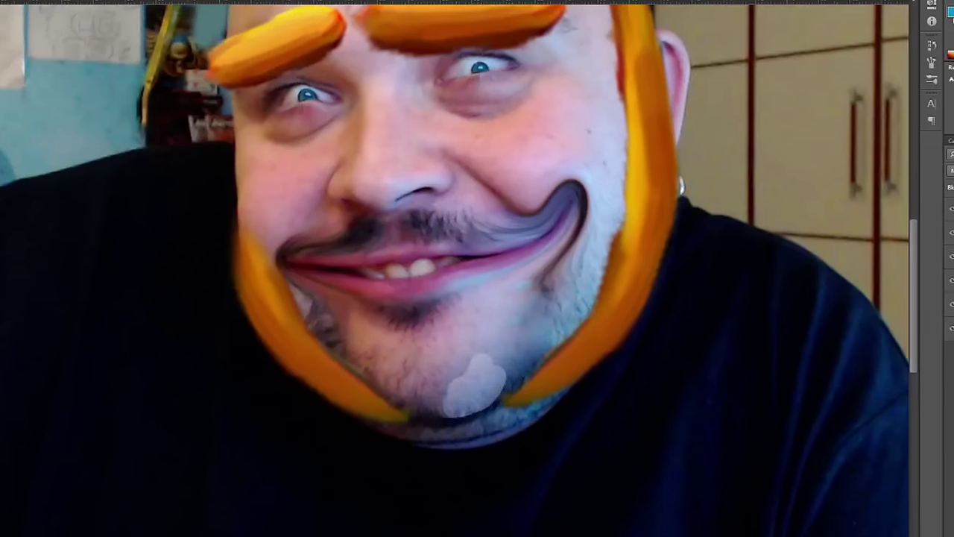
drag(492, 395, 335, 313)
click(309, 324)
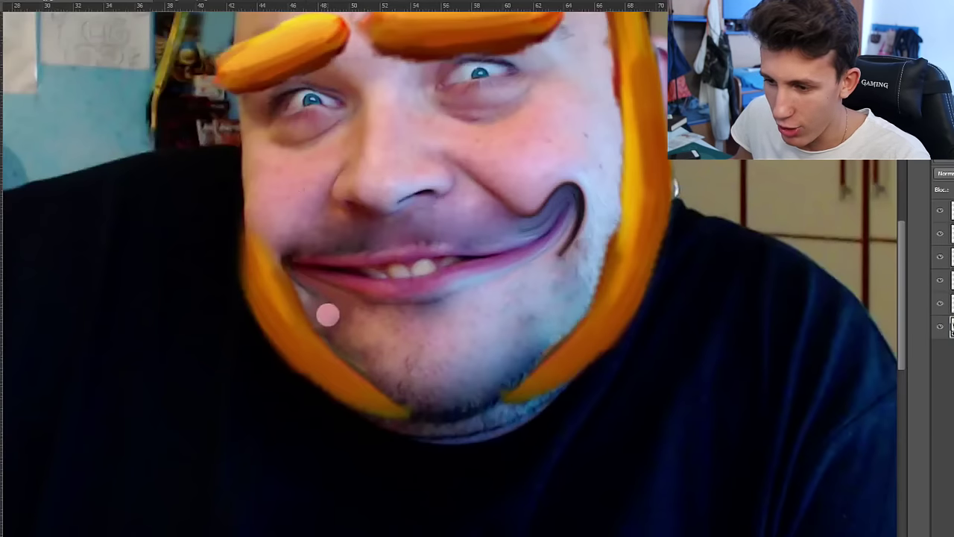
click(436, 406)
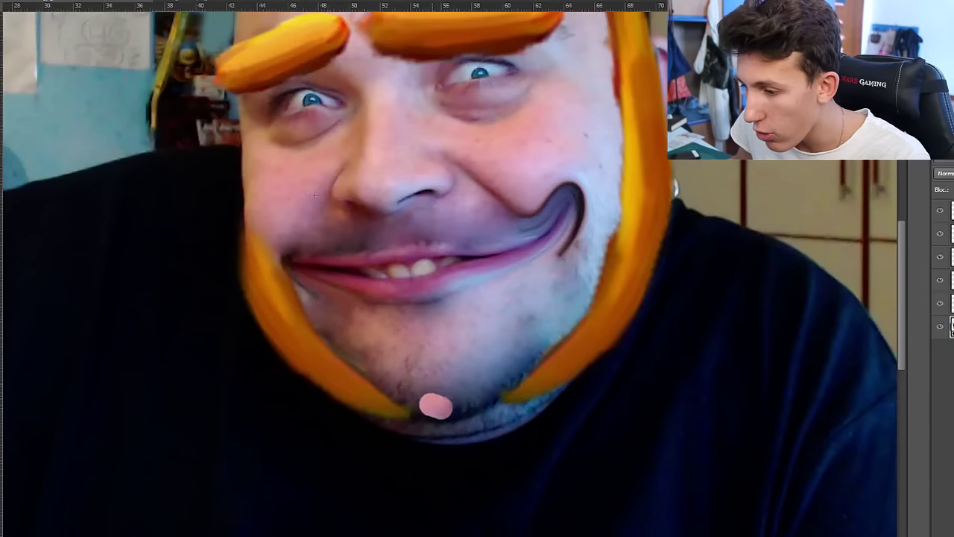
key(ctrl+z)
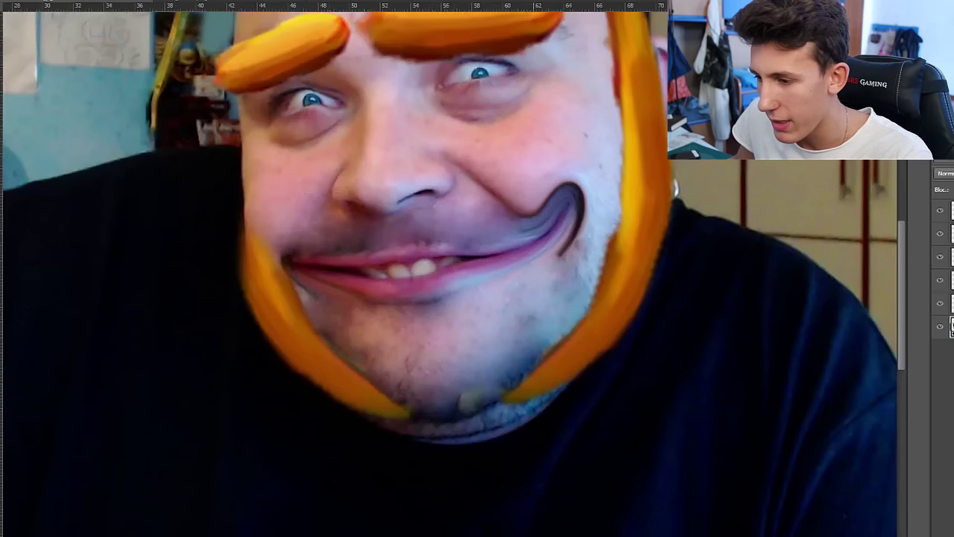
drag(410, 395, 506, 372)
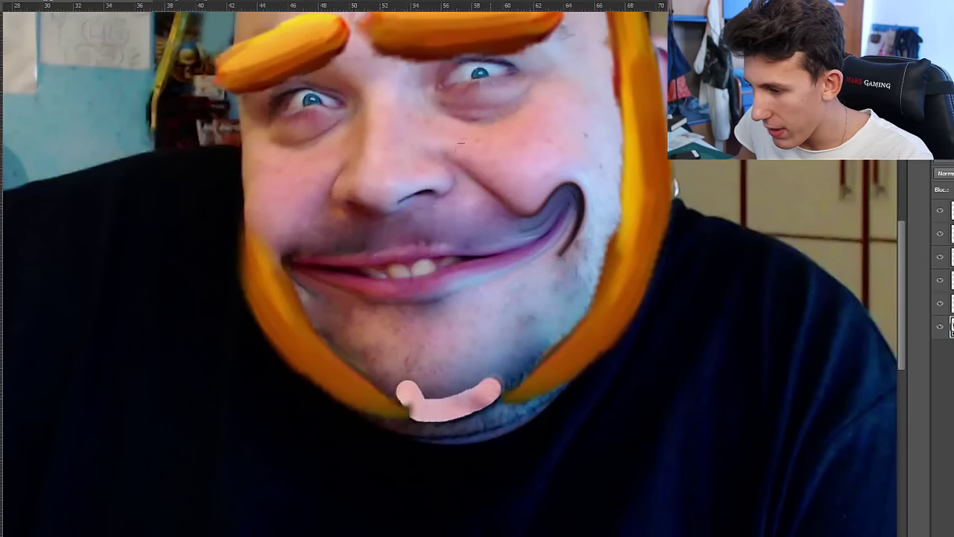
key(ctrl+z)
key(ctrl+z)
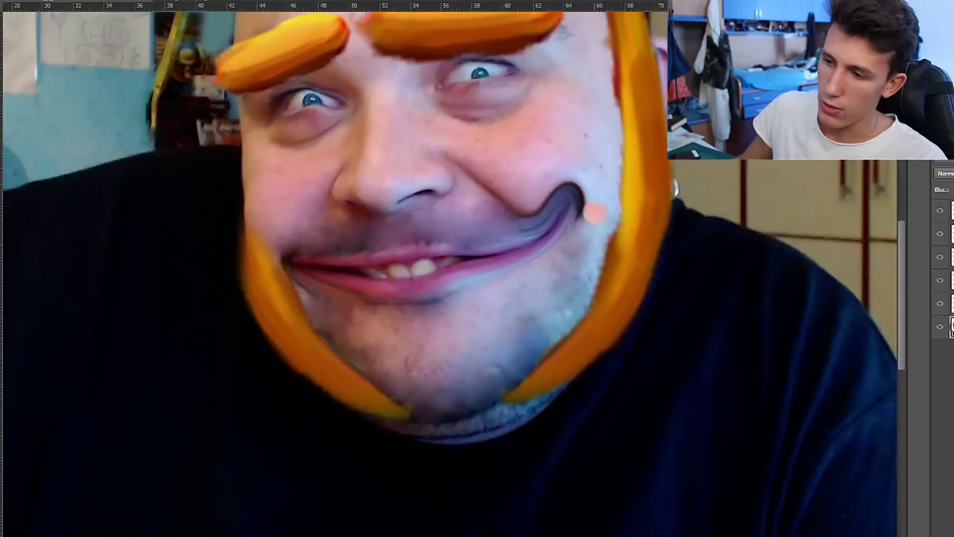
key(ctrl+minus)
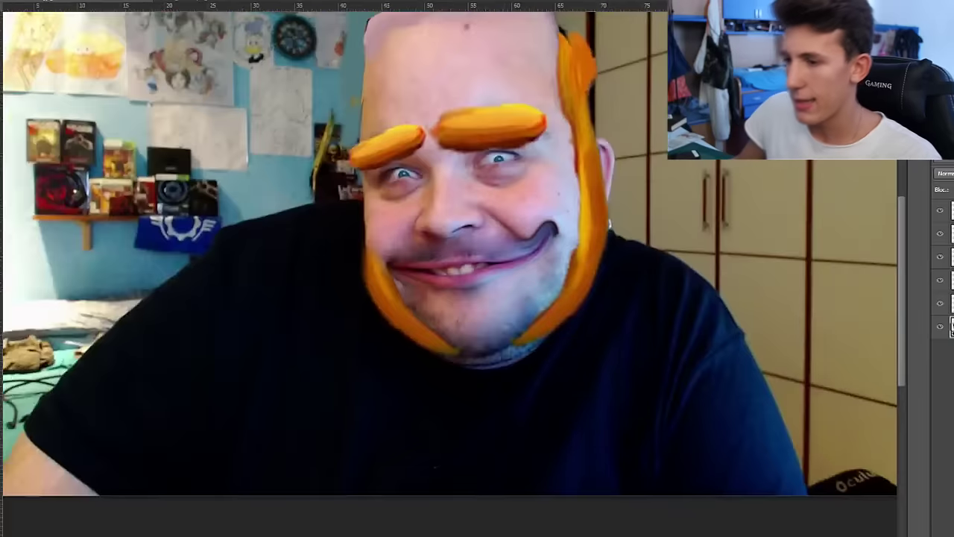
Step: Zoom out to fit the whole photo and bring up the layer options
key(ctrl+minus)
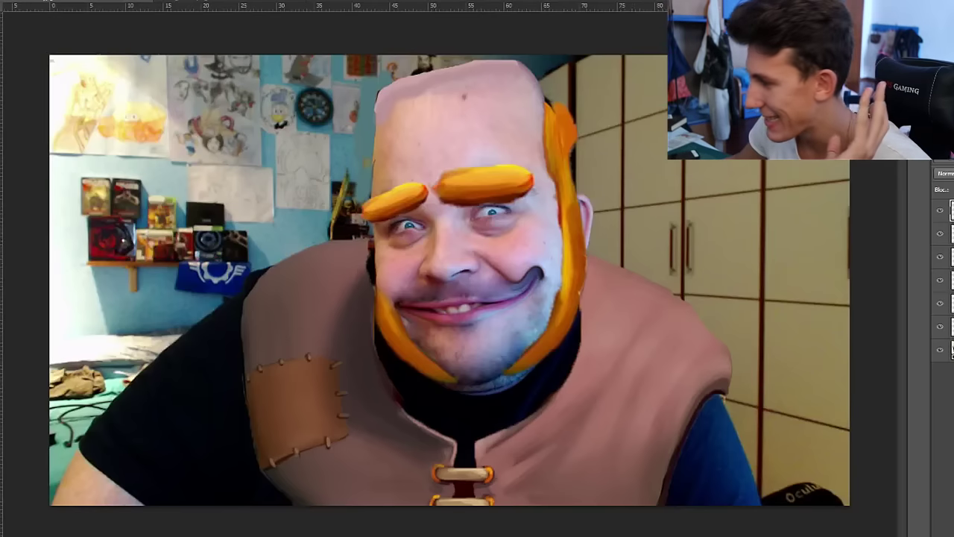
right_click(945, 211)
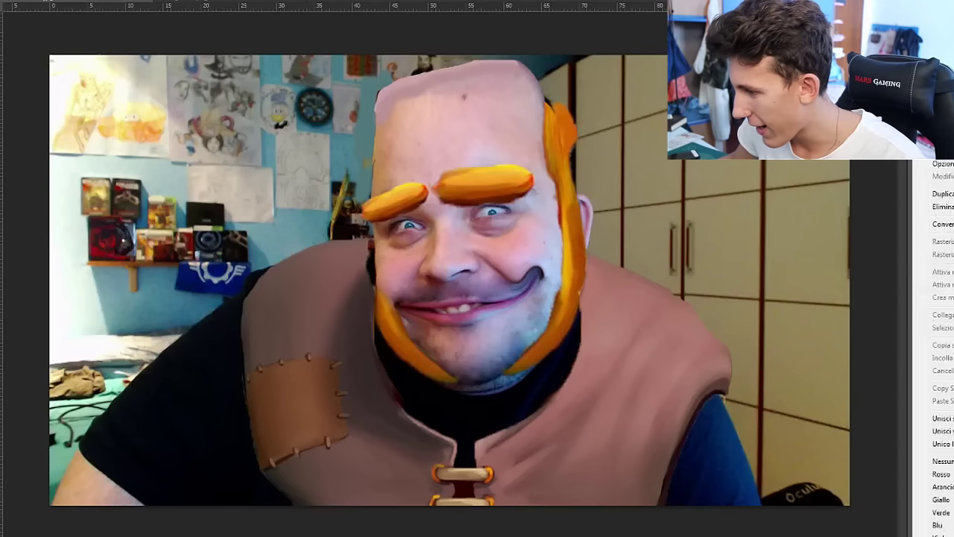
Step: Flatten all layers into one image, enlarge it with Free Transform, and zoom in
click(942, 224)
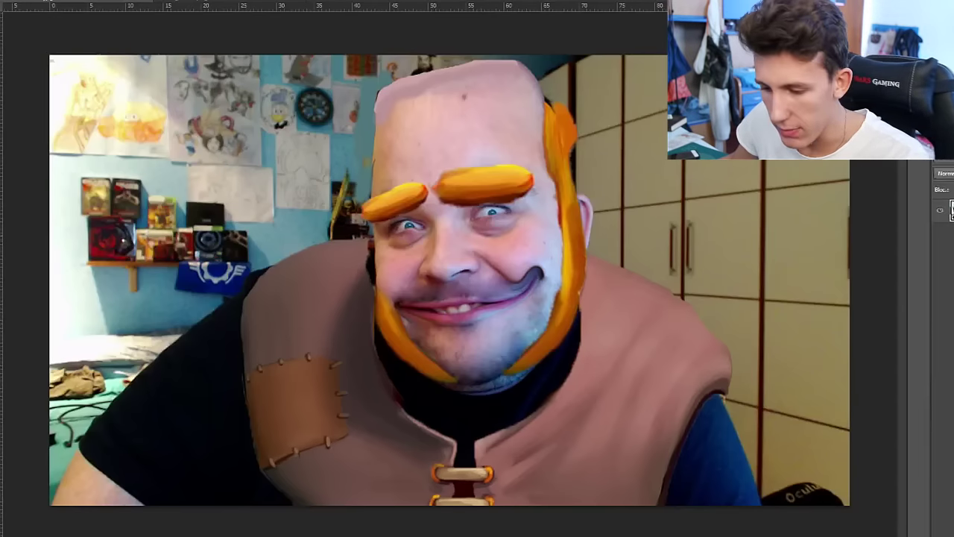
key(ctrl+t)
key(Return)
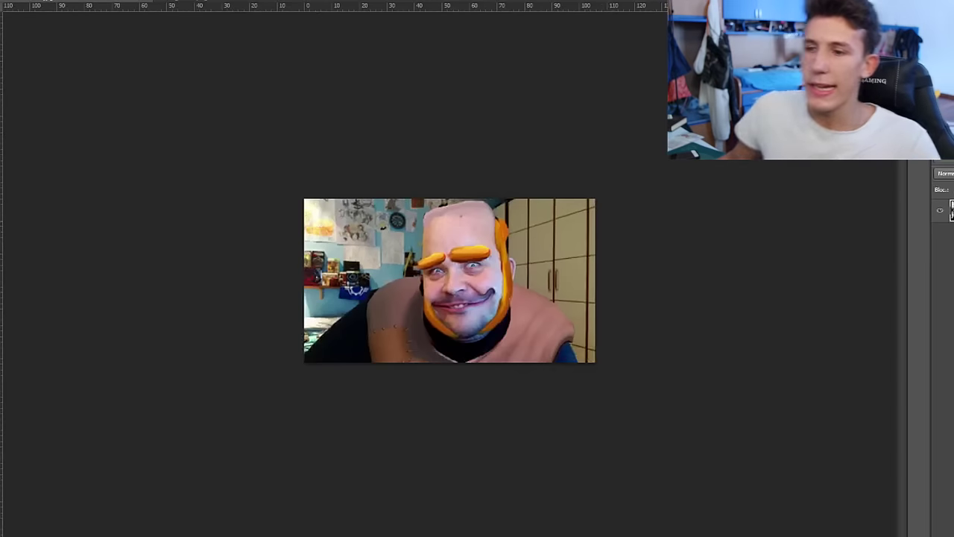
key(ctrl+plus)
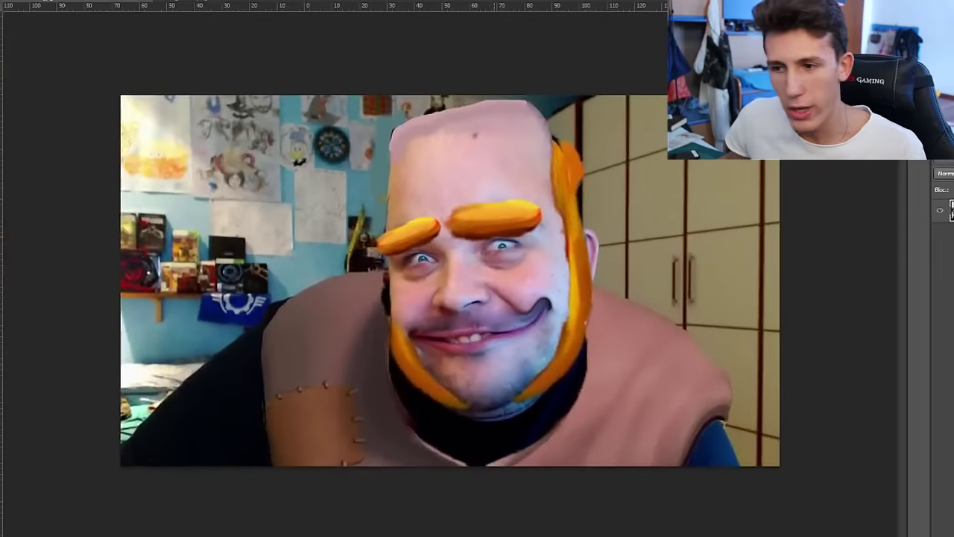